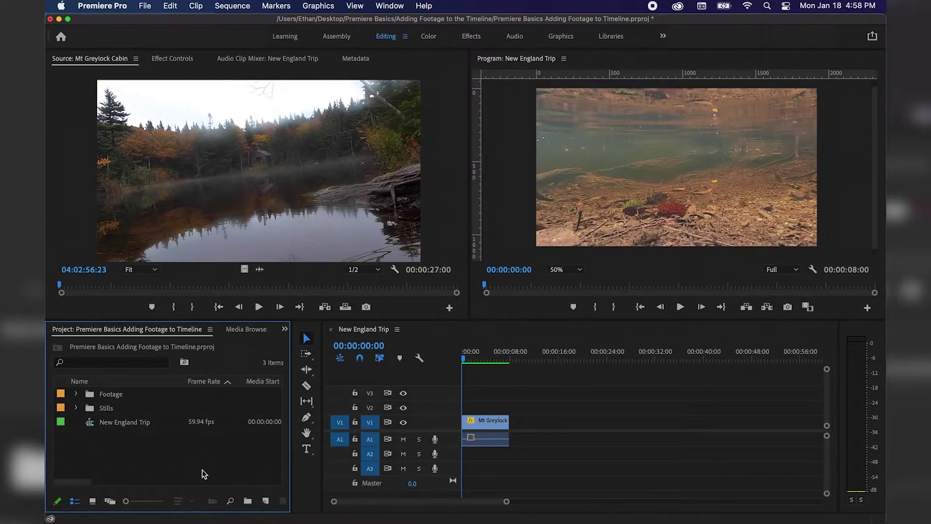
- Play the New England Trip sequence and return its playhead near the start
left_click(356, 333)
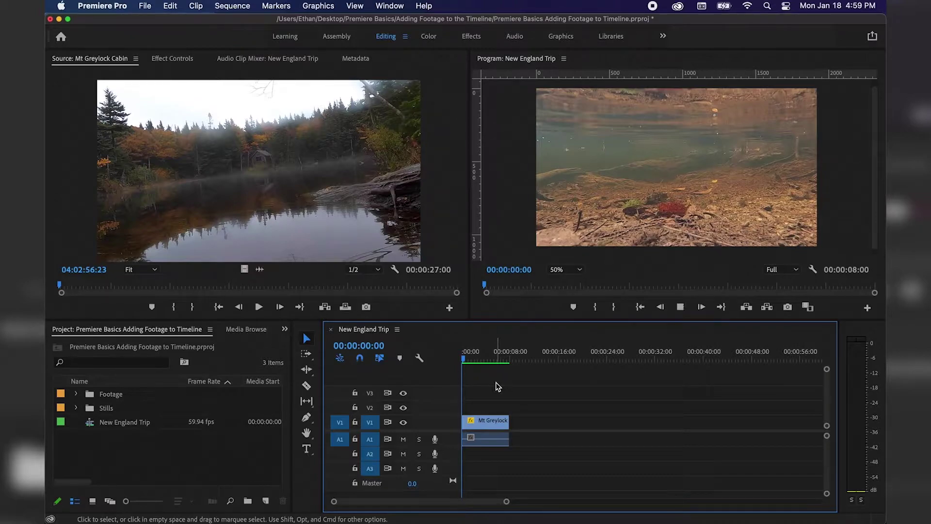
key("space")
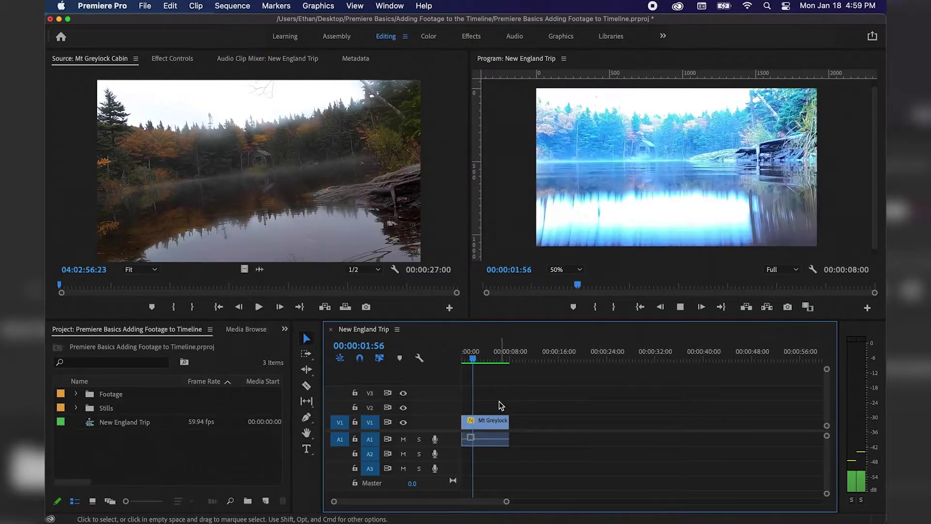
left_click(490, 360)
left_click_drag(492, 364, 417, 364)
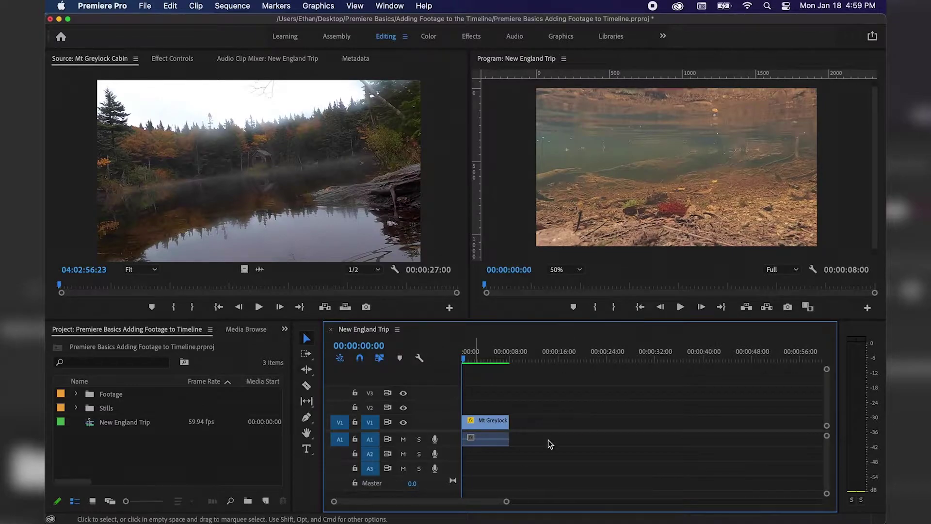
- Open the Footage bin and preview the Jordan Pond clip in the Source monitor
left_click(86, 439)
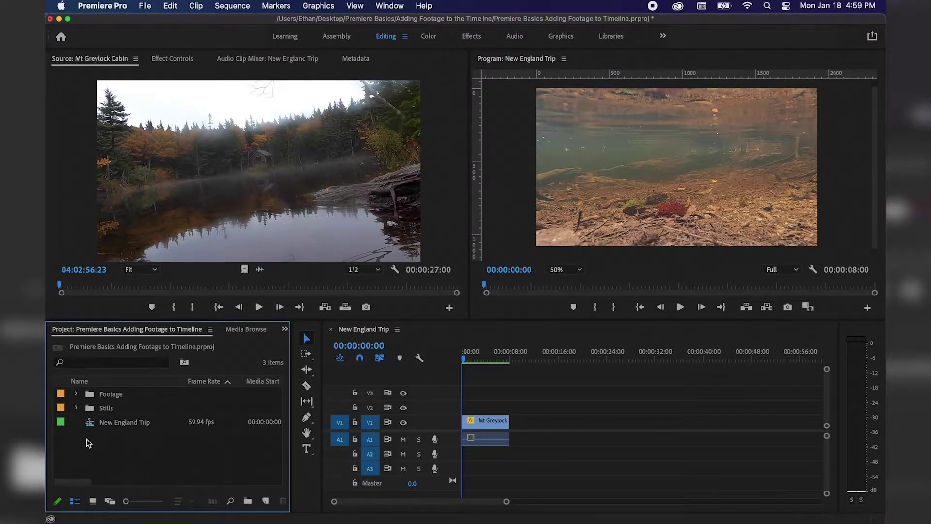
double_click(93, 395)
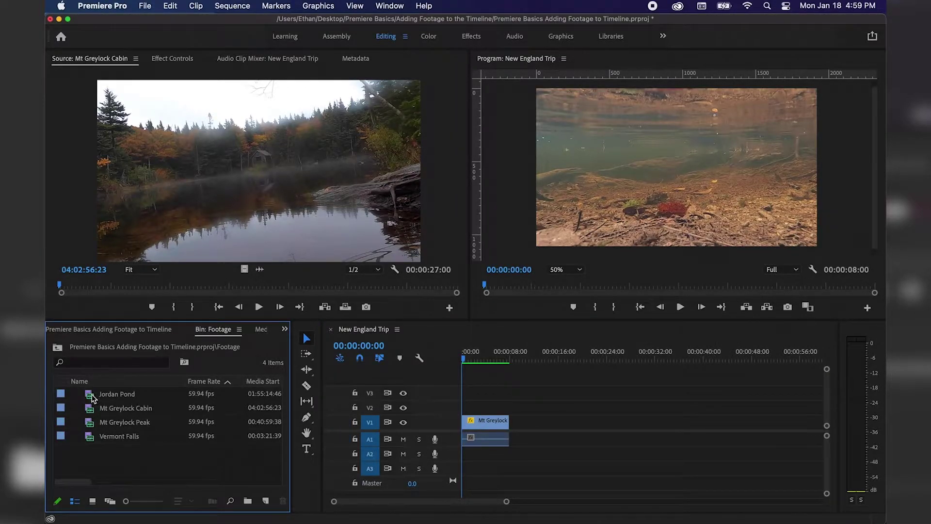
double_click(92, 394)
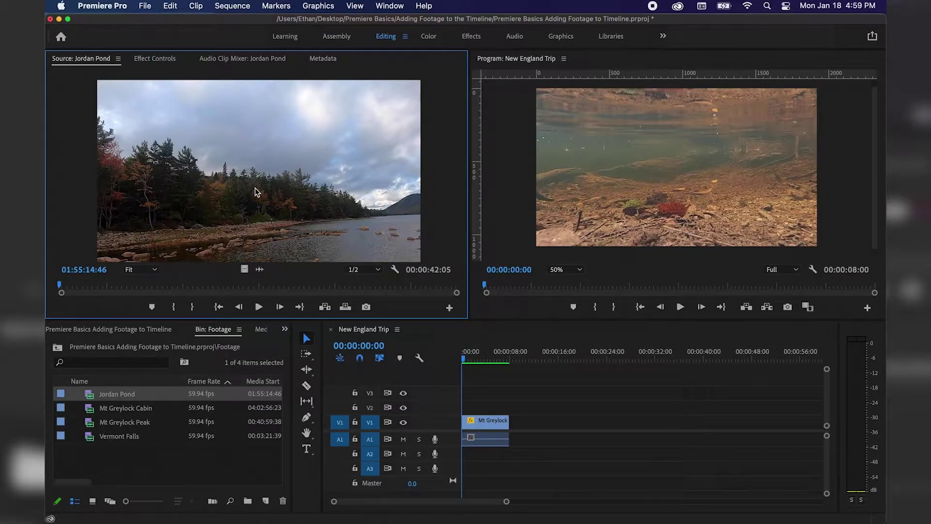
key("space")
key("space")
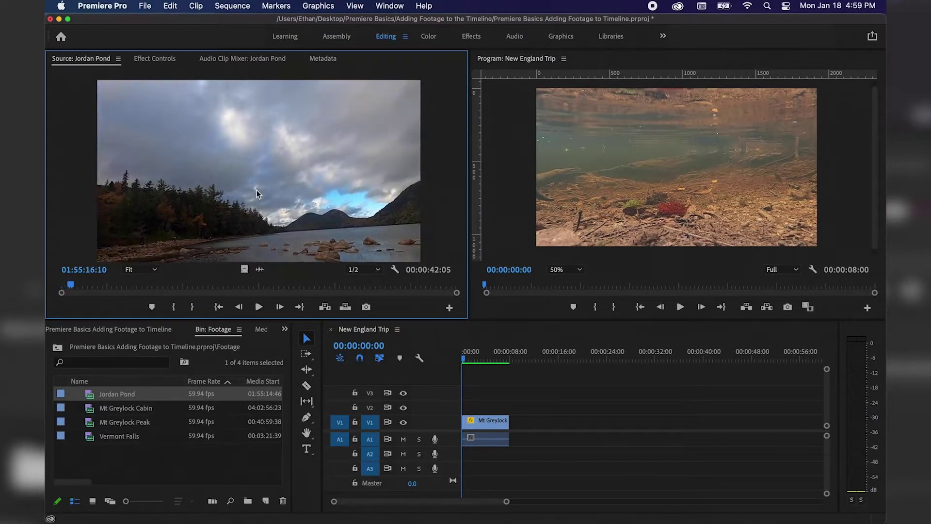
left_click(259, 308)
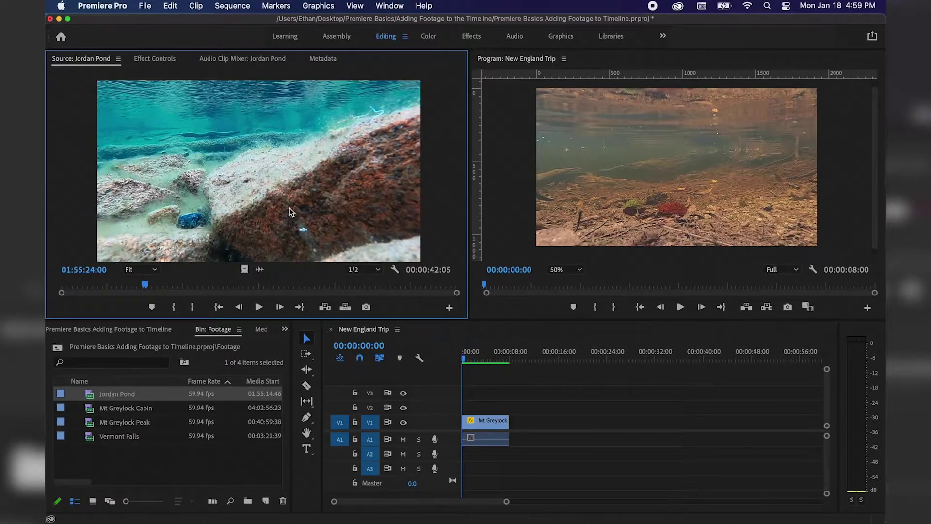
left_click_drag(275, 200, 514, 431)
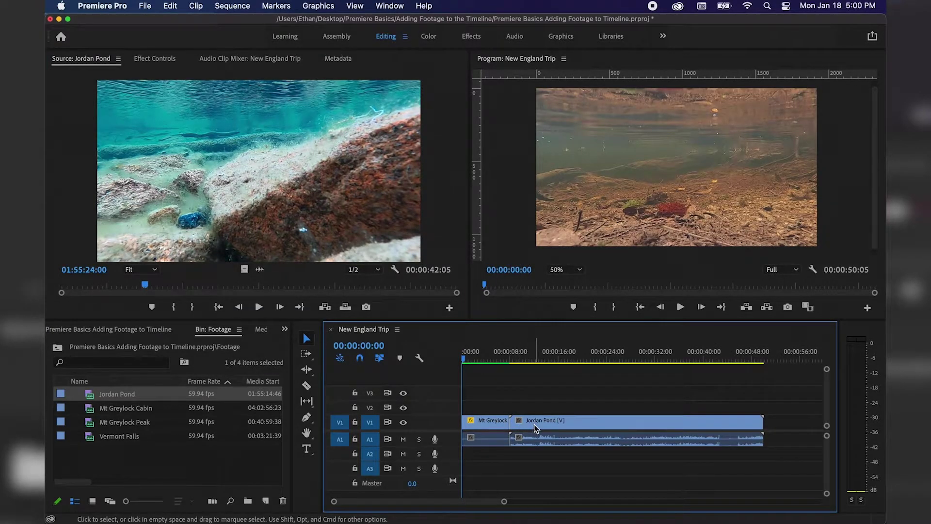
key("super+z")
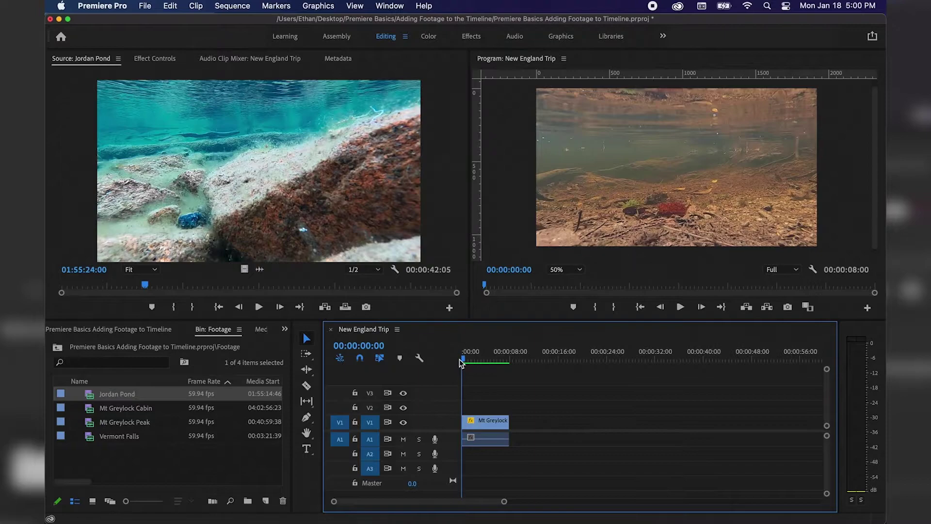
left_click(324, 307)
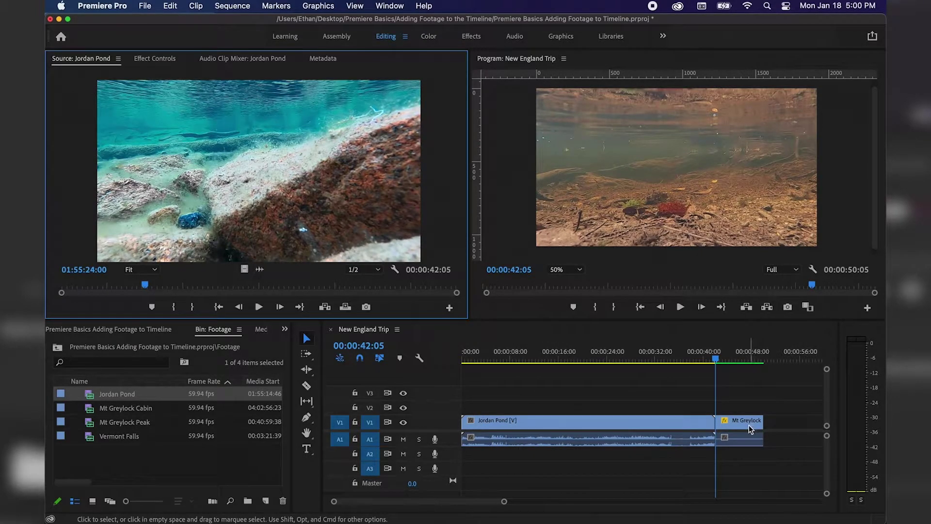
key("super+z")
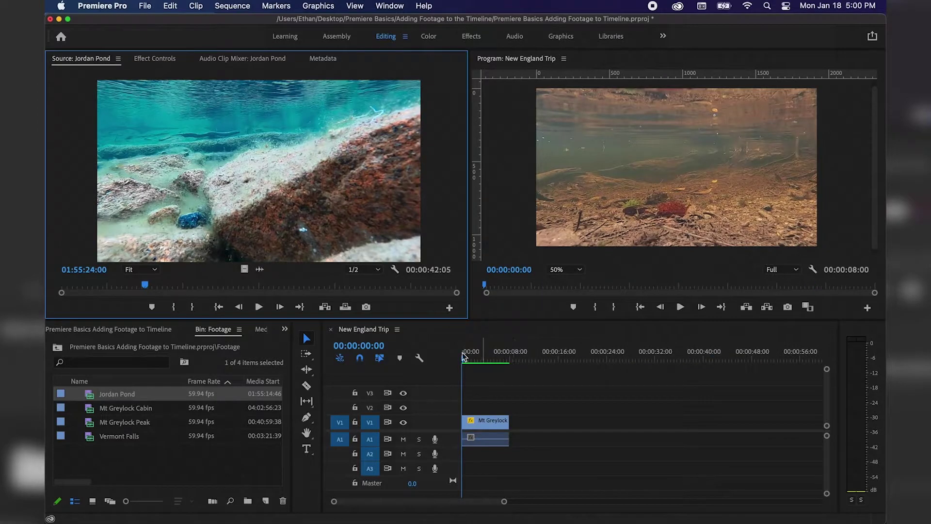
left_click(345, 307)
left_click(344, 306)
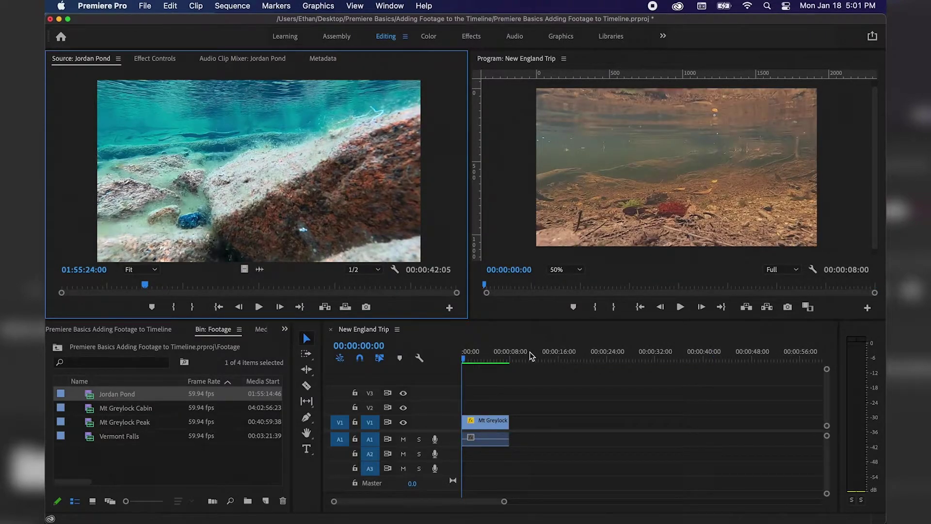
- Mark a 00:00:07:32 Jordan Pond section with In/Out points and drag it after Mt Greylock
left_click(151, 285)
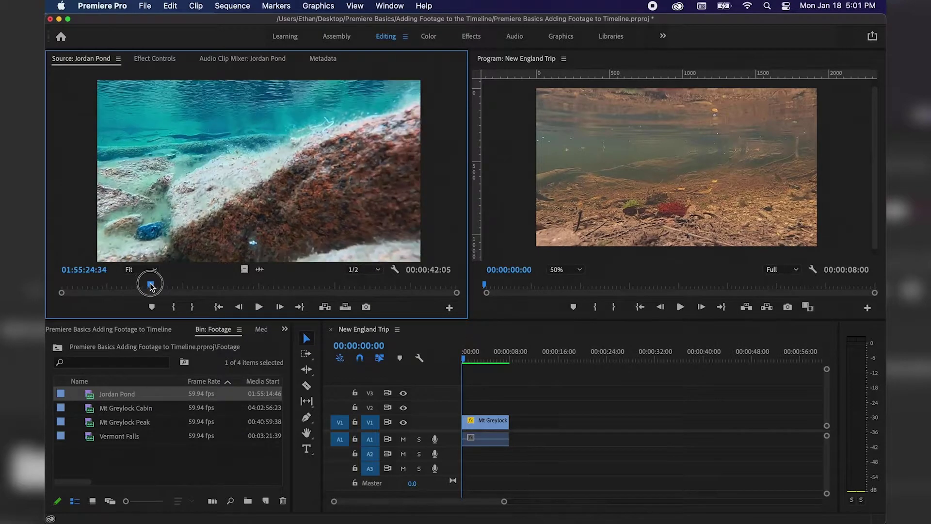
left_click_drag(151, 286, 173, 286)
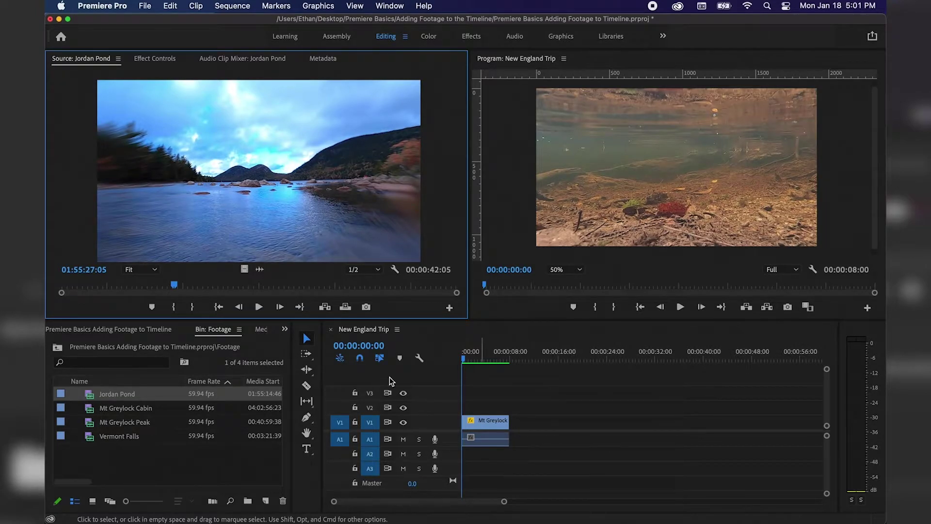
left_click_drag(173, 287, 150, 291)
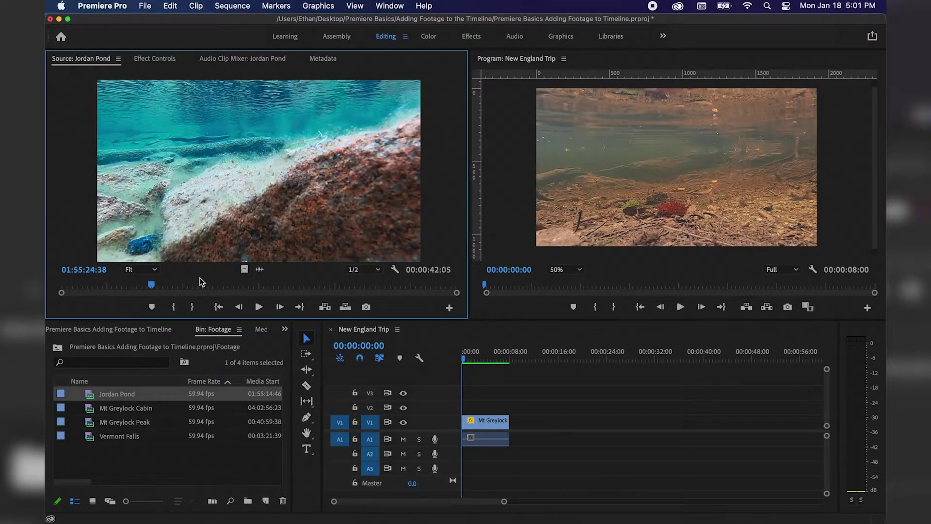
key("i")
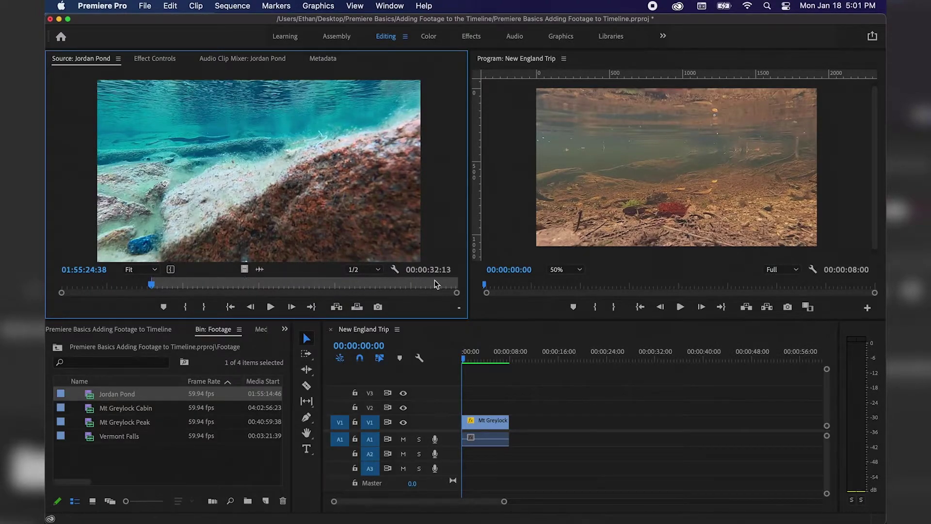
left_click_drag(156, 285, 222, 309)
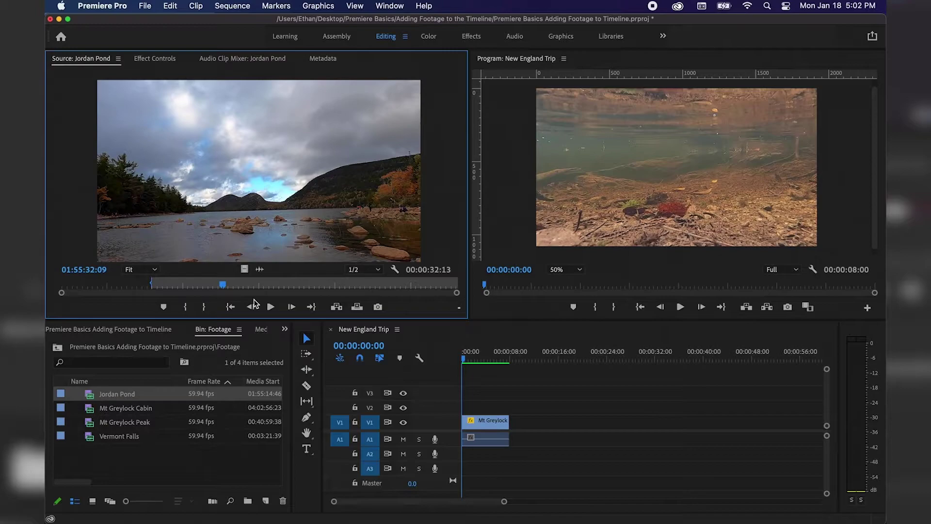
key("o")
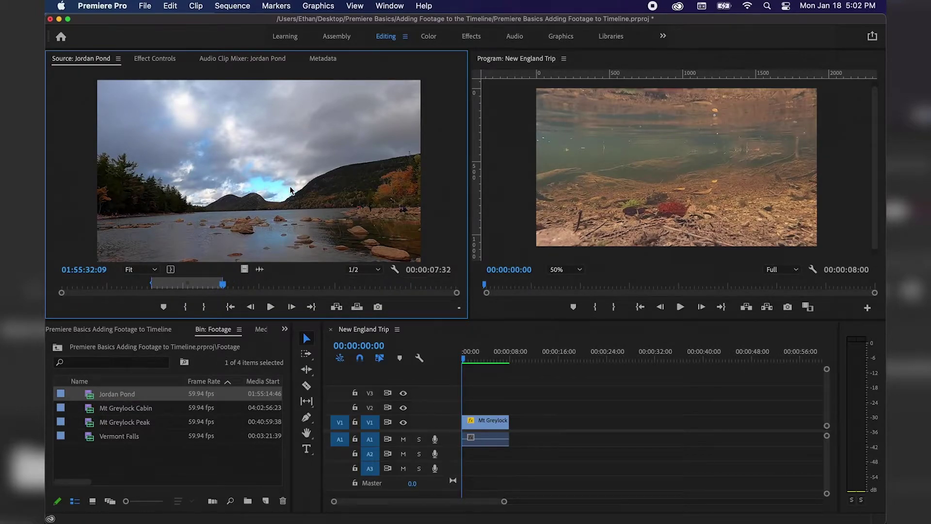
left_click_drag(287, 188, 510, 441)
- Review the end of Mt Greylock, then clear Jordan Pond's In and Out marks to restore its 42 seconds
left_click(512, 358)
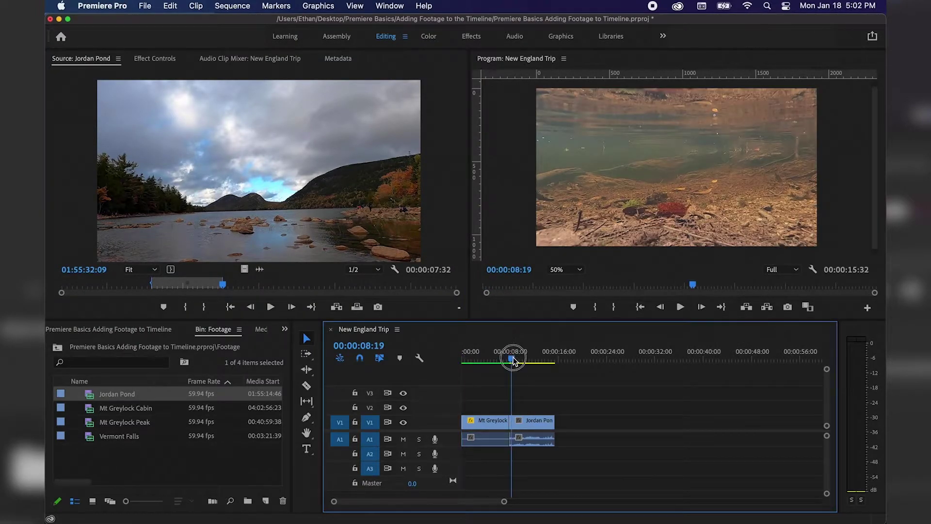
left_click_drag(514, 360, 553, 383)
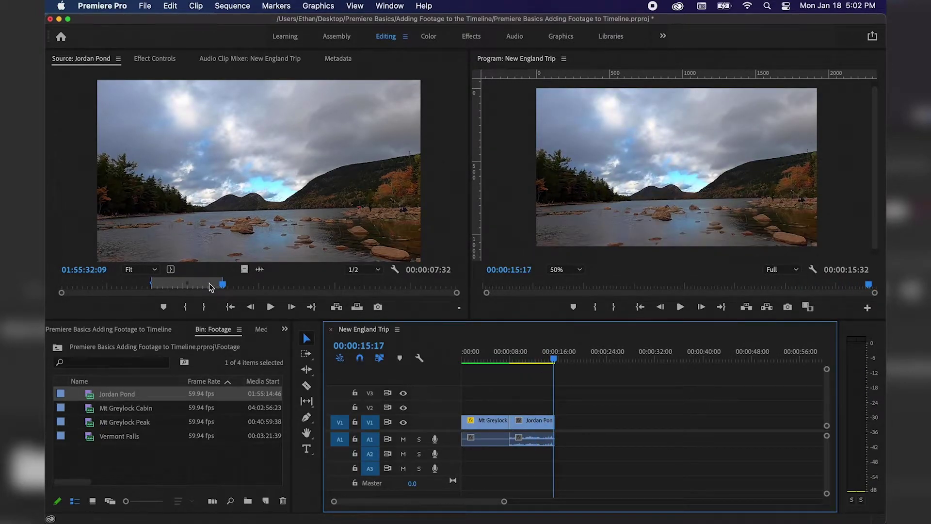
right_click(208, 283)
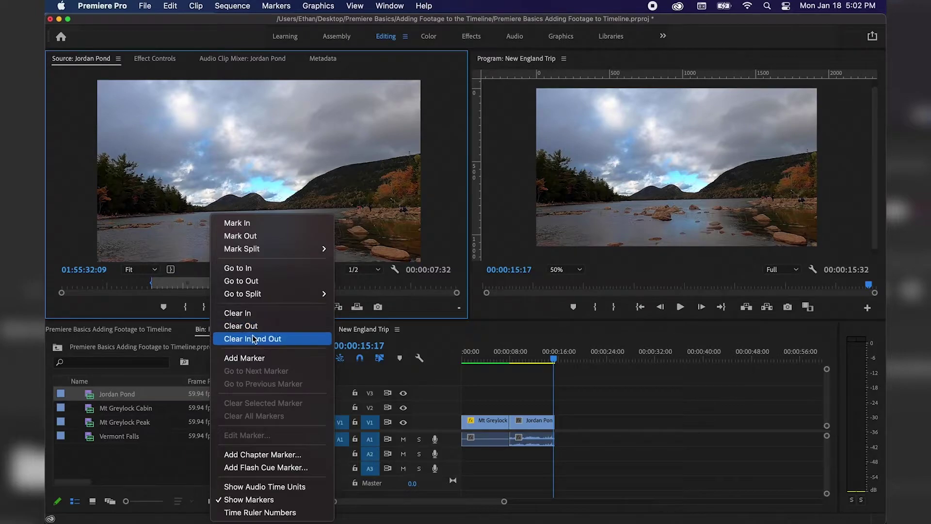
left_click(281, 339)
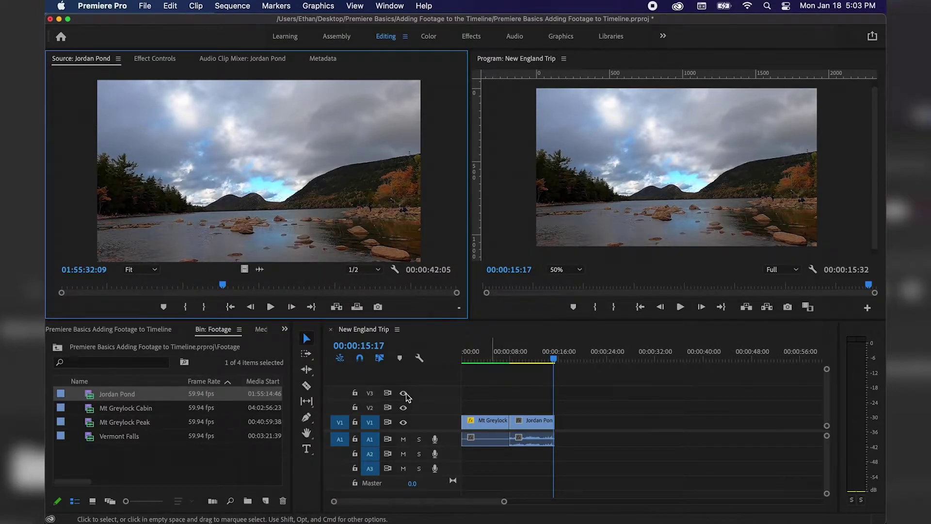
- Load the 00:00:09:39 Vermont Falls clip in the Source monitor and preview it by scrubbing and playing
double_click(94, 438)
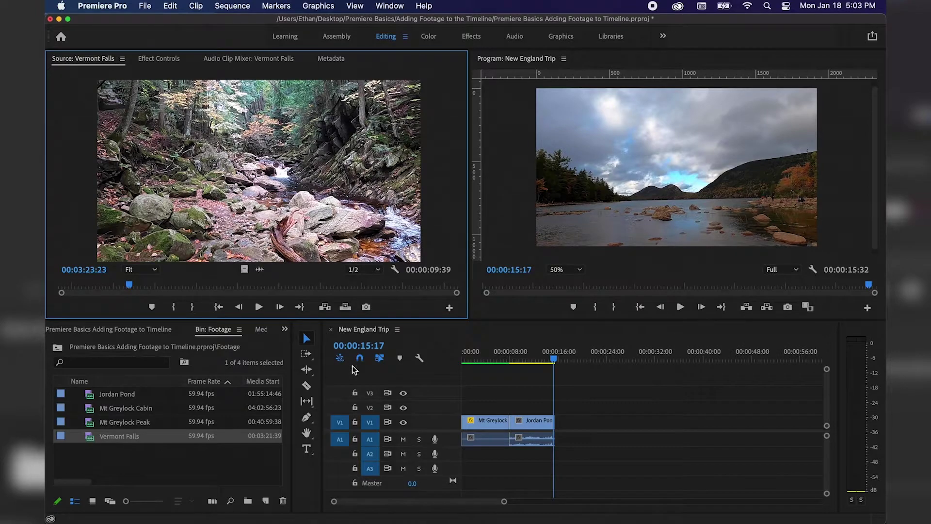
left_click_drag(128, 285, 124, 285)
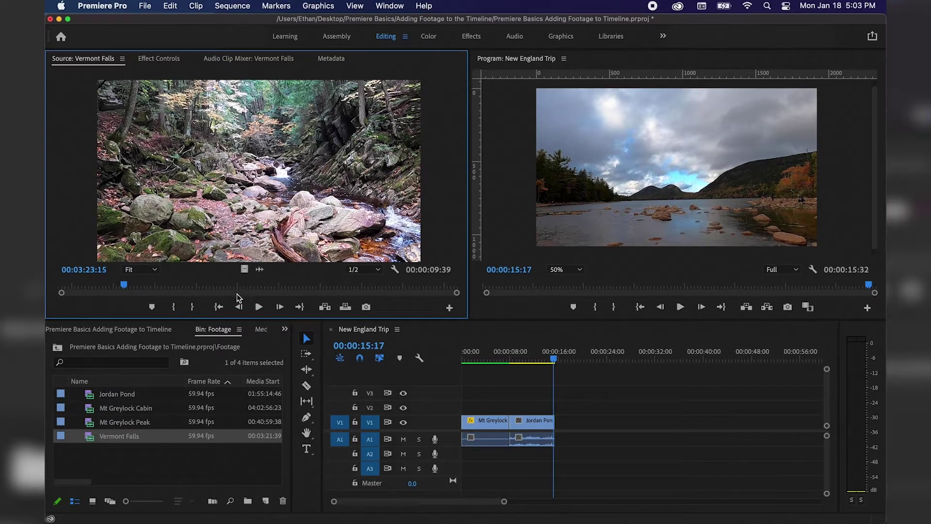
left_click(218, 307)
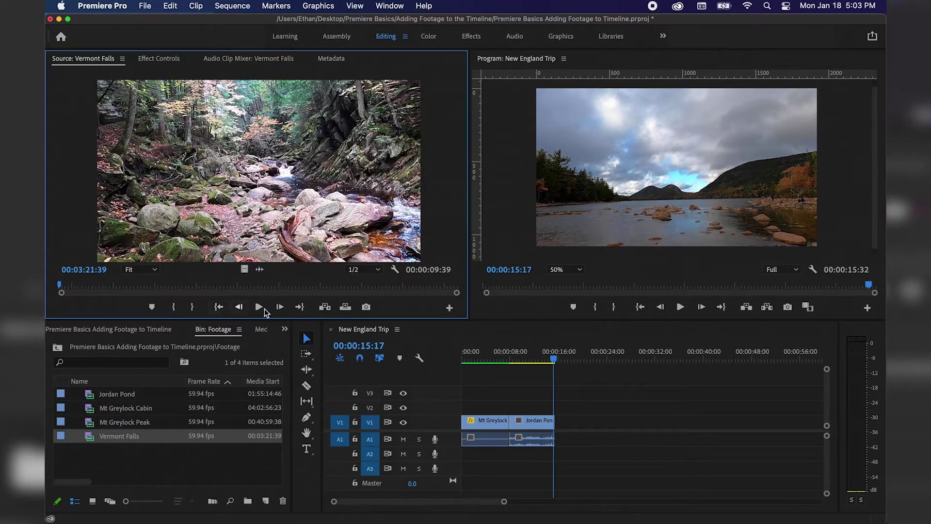
left_click(300, 307)
key("shift+i")
key("space")
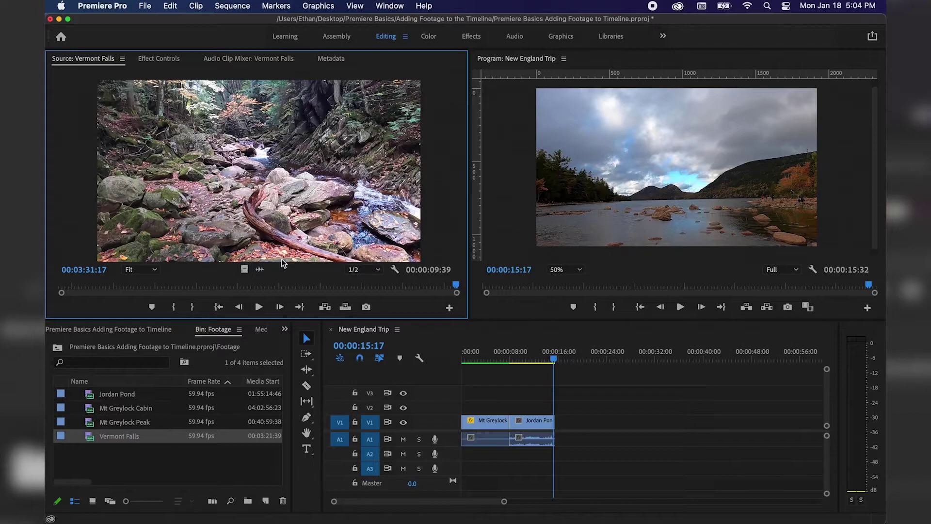
left_click_drag(267, 285, 259, 289)
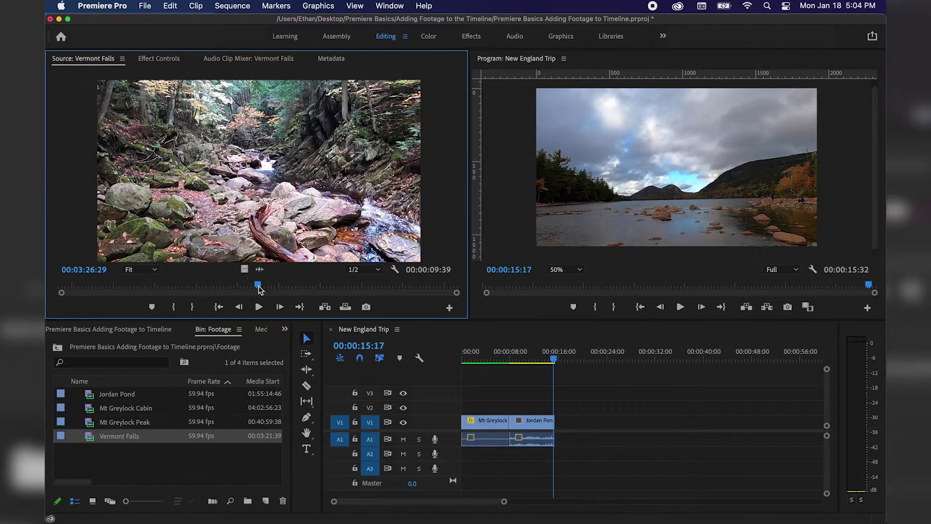
key("space")
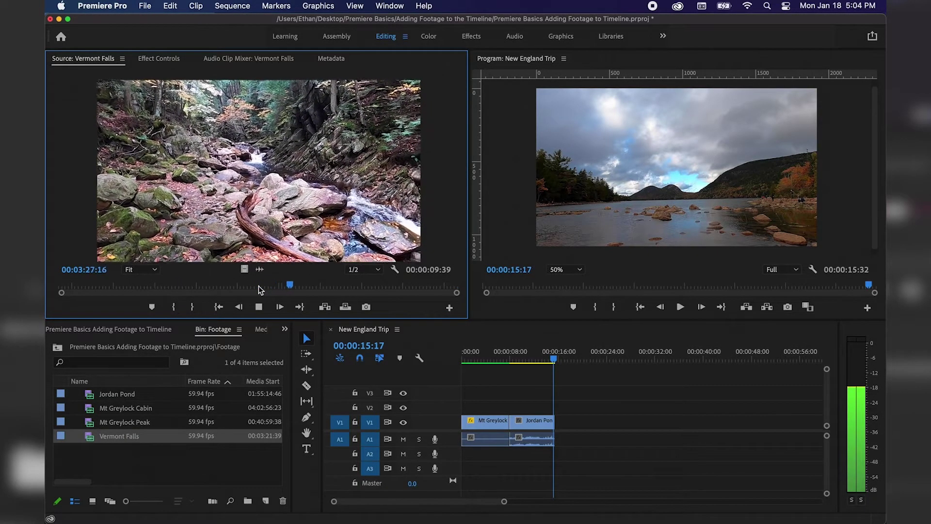
key("space")
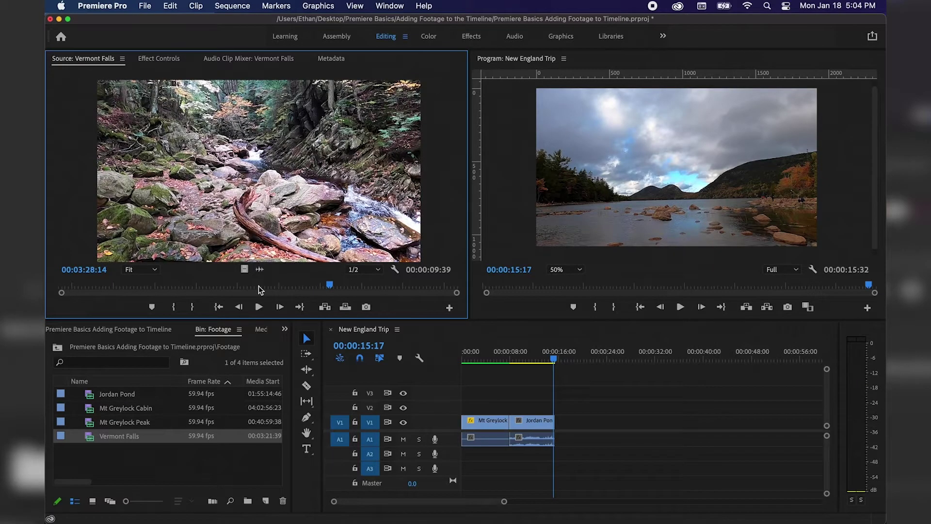
left_click(258, 286)
key("space")
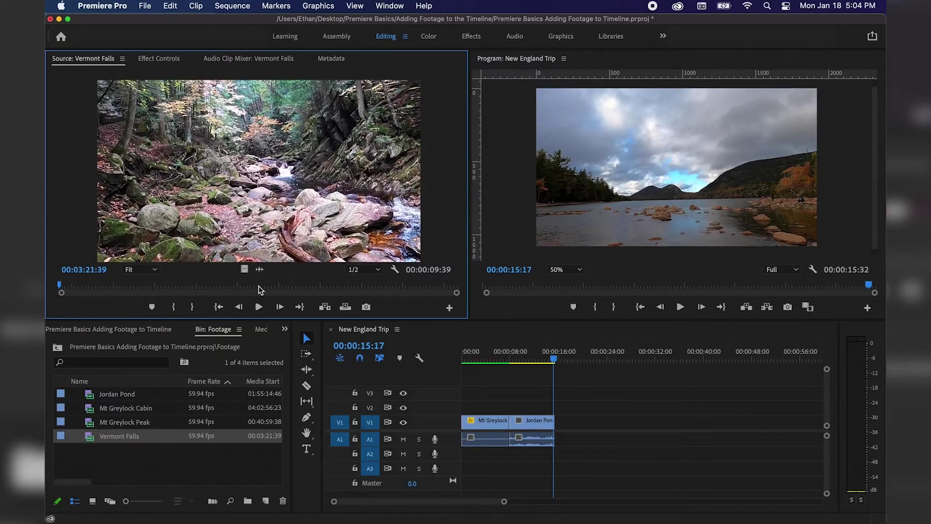
key("space")
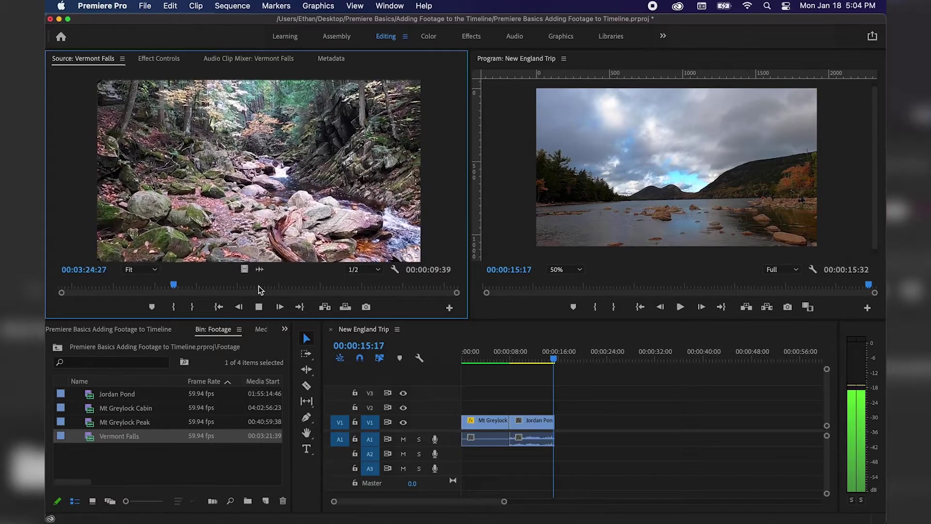
- Mark a 00:00:03:27 Vermont Falls In–Out range and move the timeline playhead to the sequence end
key("i")
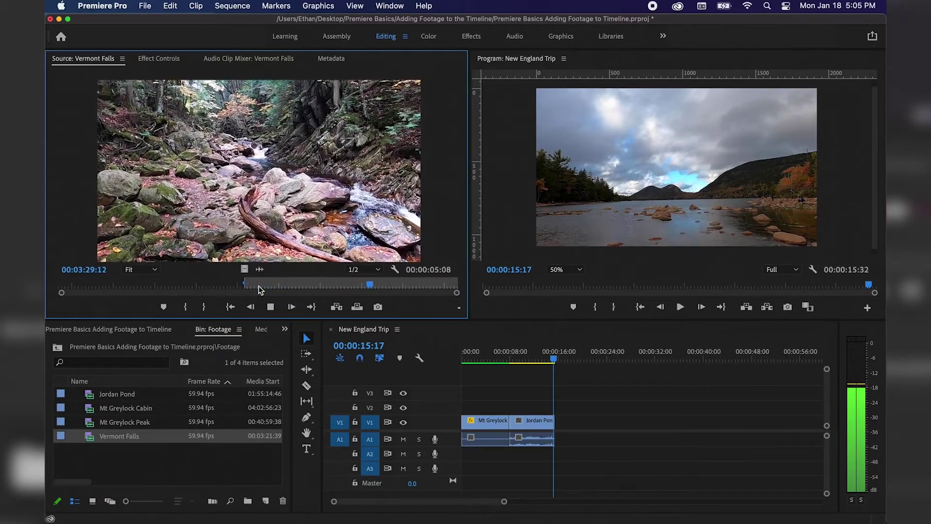
key("o")
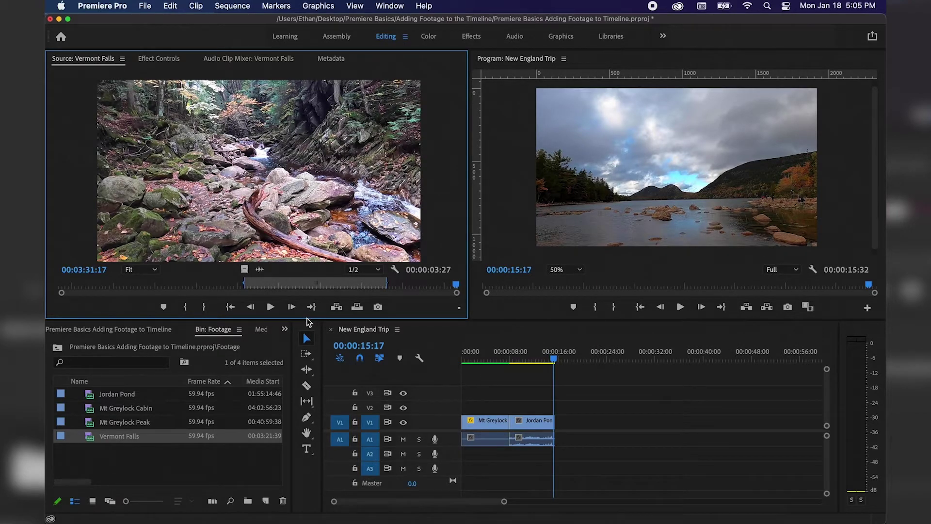
left_click(327, 324)
key("Down")
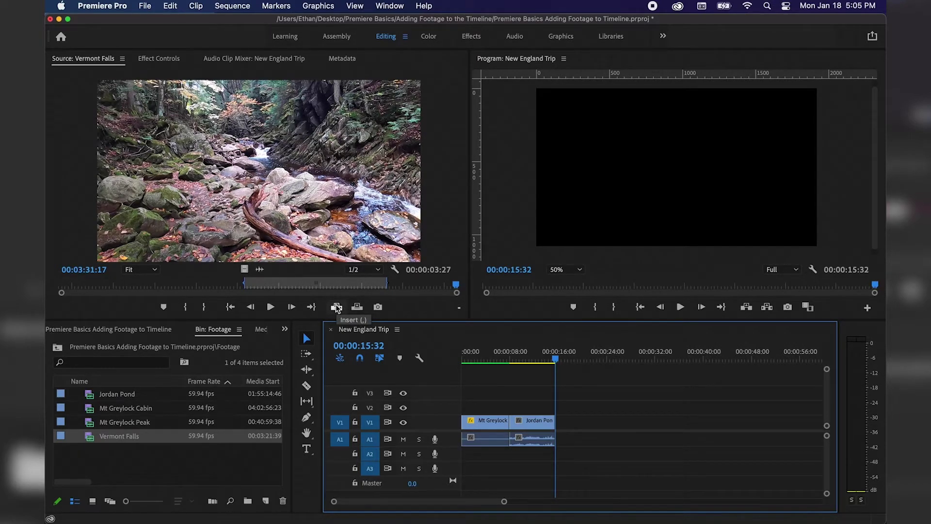
- Insert the trimmed Vermont Falls after Jordan Pond, making the sequence 00:00:18:59, then return to its start
left_click(336, 307)
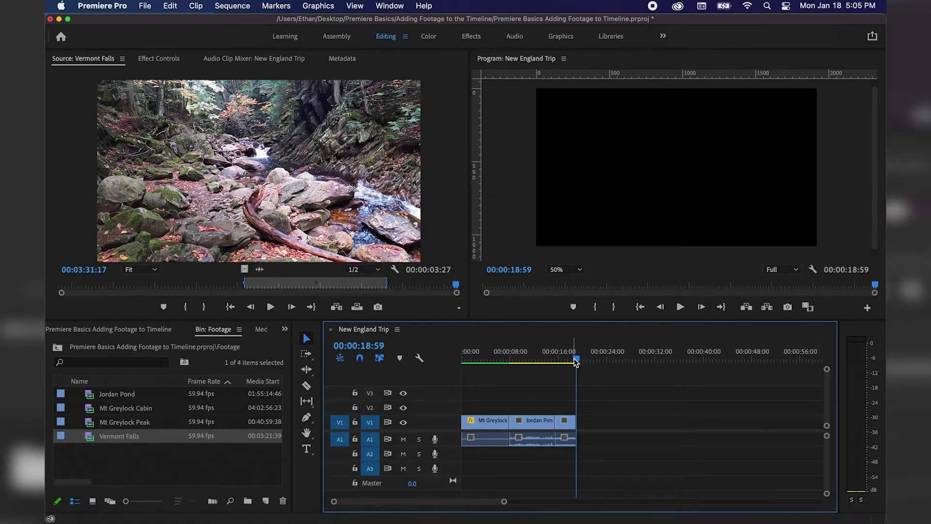
left_click_drag(574, 358, 557, 366)
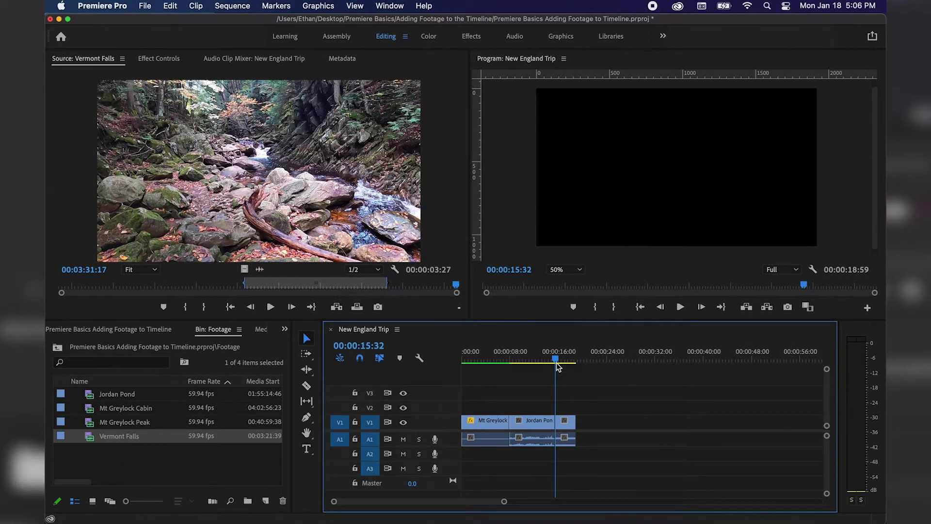
key("Up")
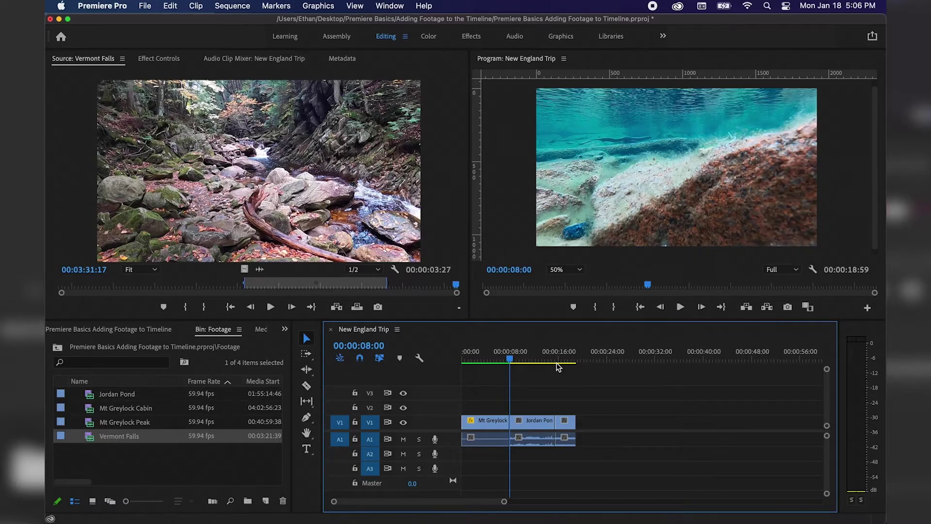
key("Up")
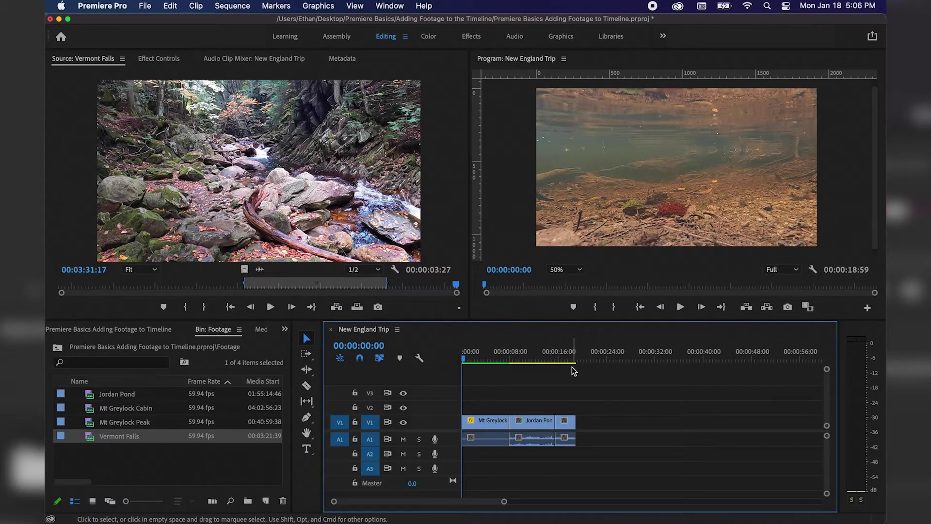
left_click(233, 6)
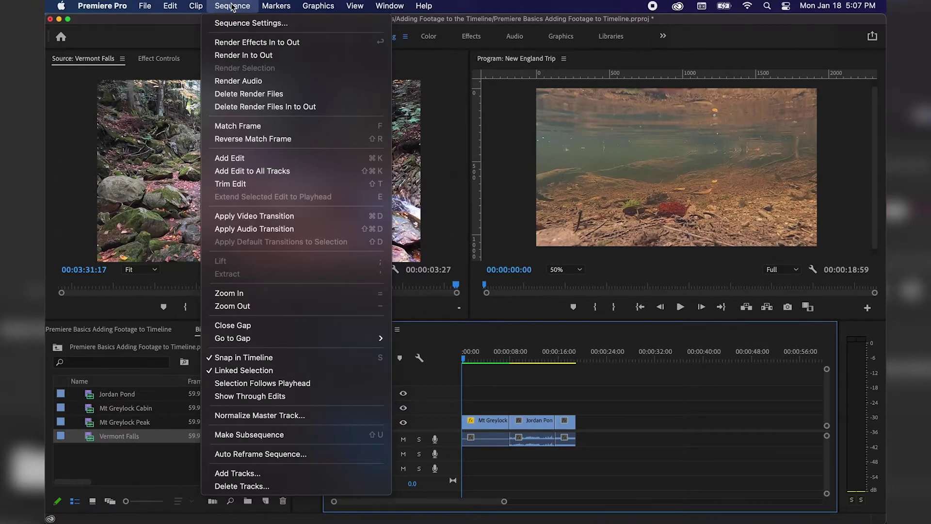
- Render the sequence In to Out, then scrub into Vermont Falls and play backwards
left_click(245, 56)
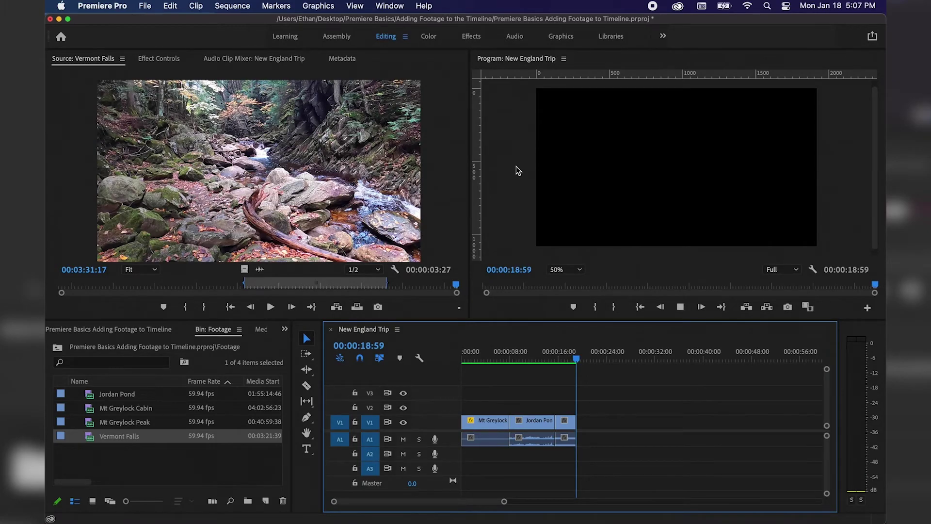
left_click_drag(575, 360, 564, 378)
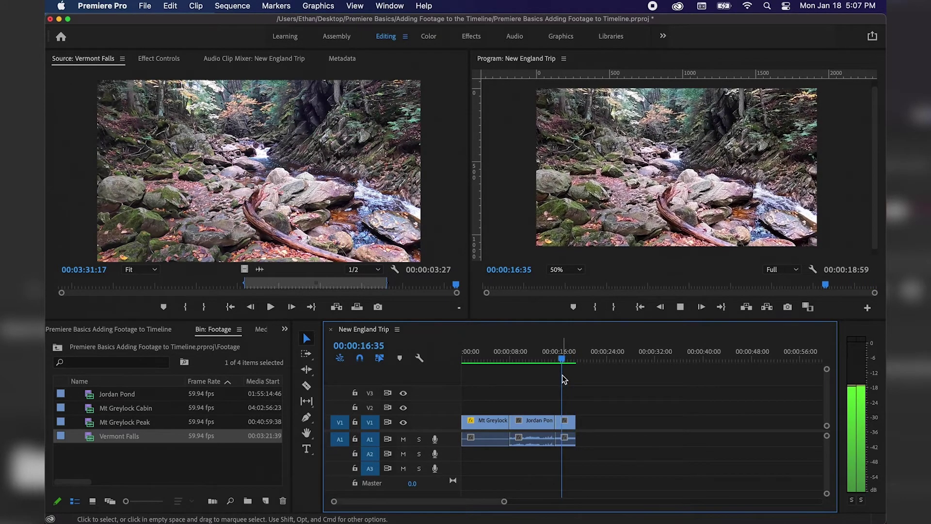
key("j")
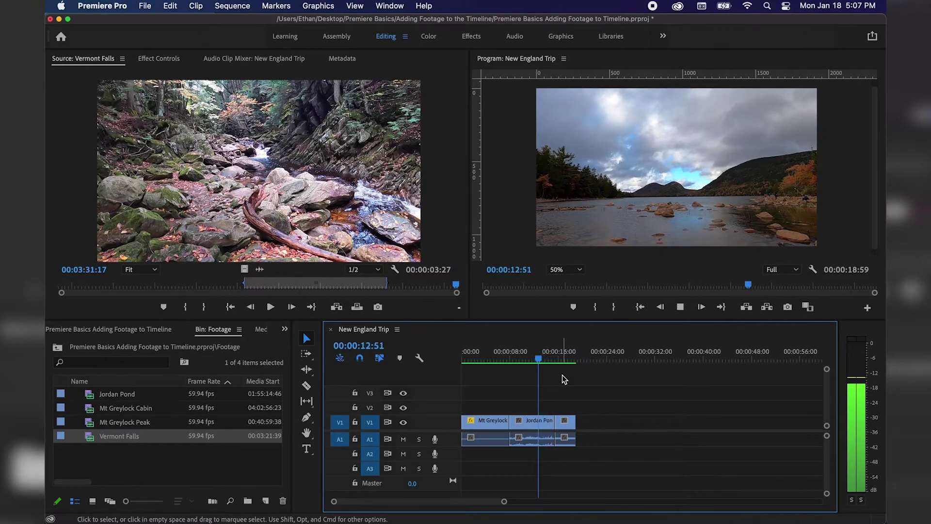